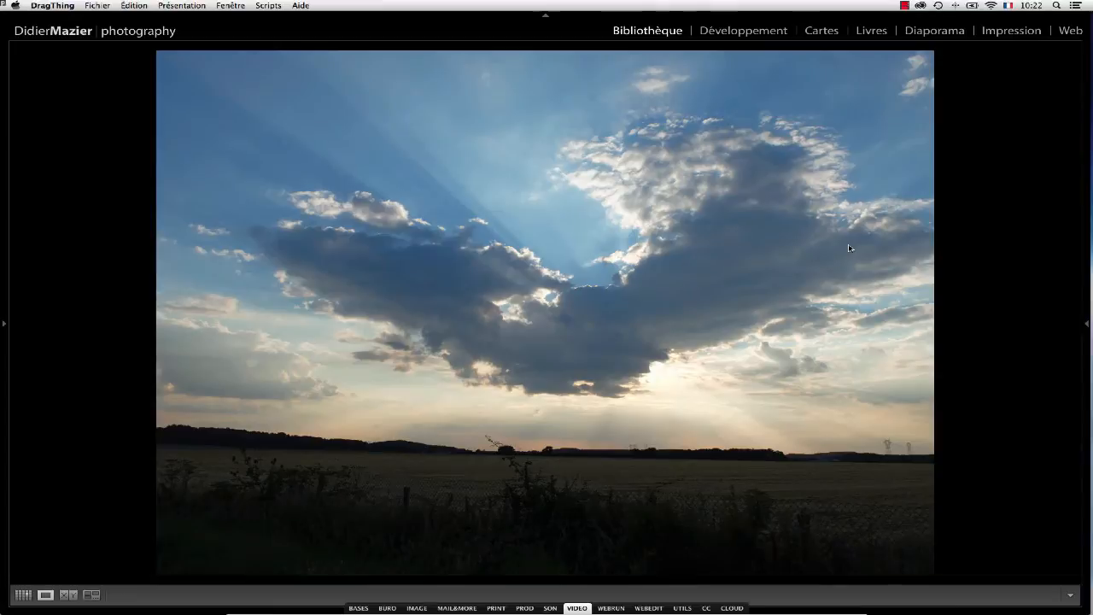
Examine the photo's capture metadata in the library, such as dimensions, exposure and camera model
{"action": "left_click", "coordinate": [1087, 325]}
{"action": "left_click", "coordinate": [1087, 326]}
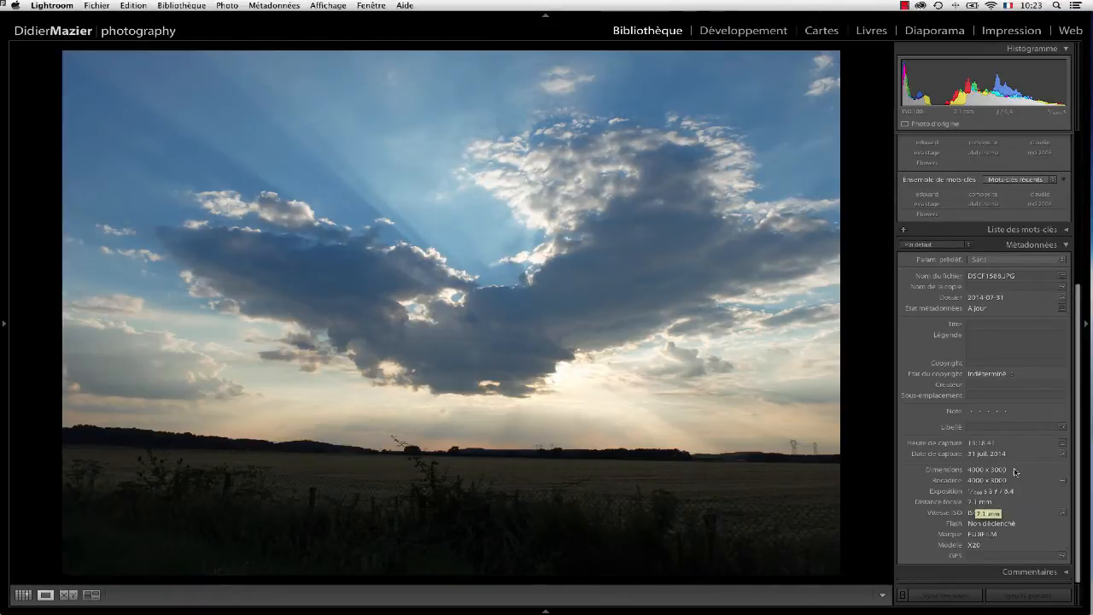
{"action": "left_click", "coordinate": [1086, 324]}
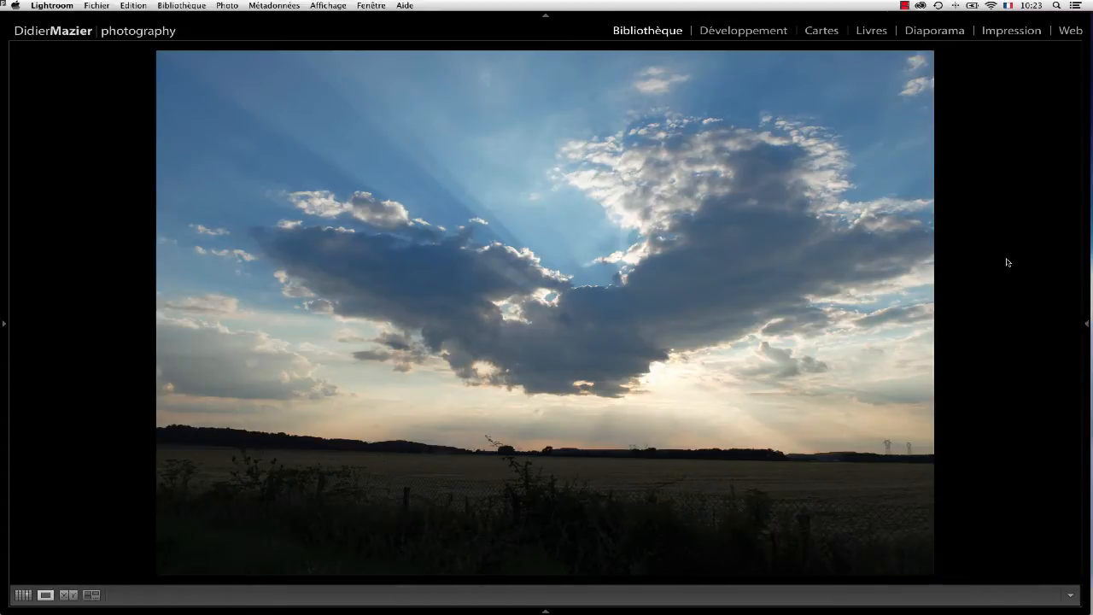
Enable lens profile correction and chromatic aberration removal for the photo in Développement, and apply Auto Upright
{"action": "left_click", "coordinate": [744, 32]}
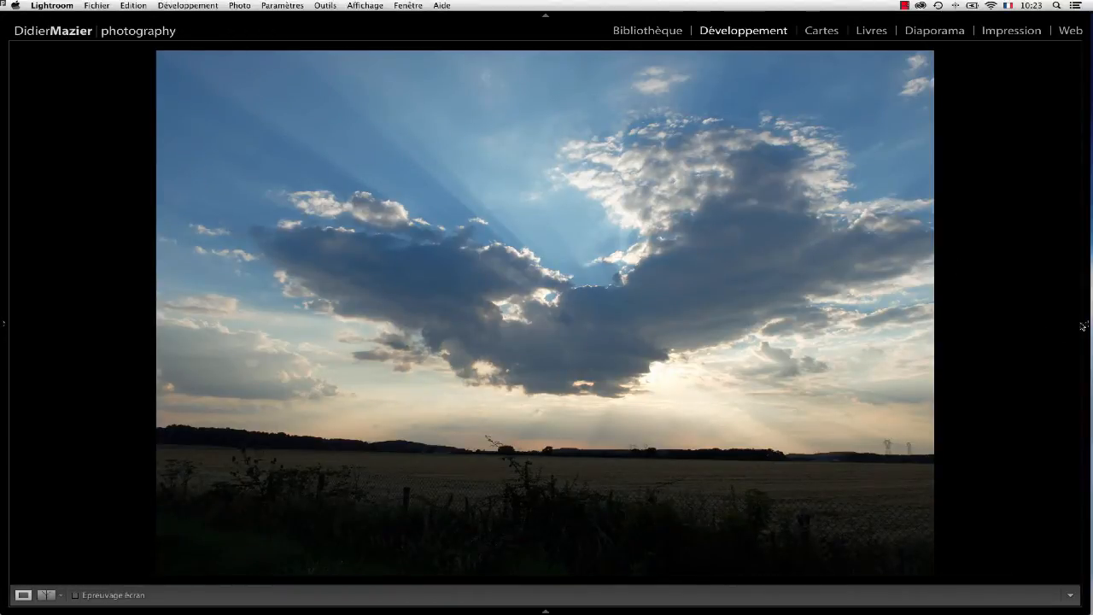
{"action": "mouse_move", "coordinate": [1087, 325]}
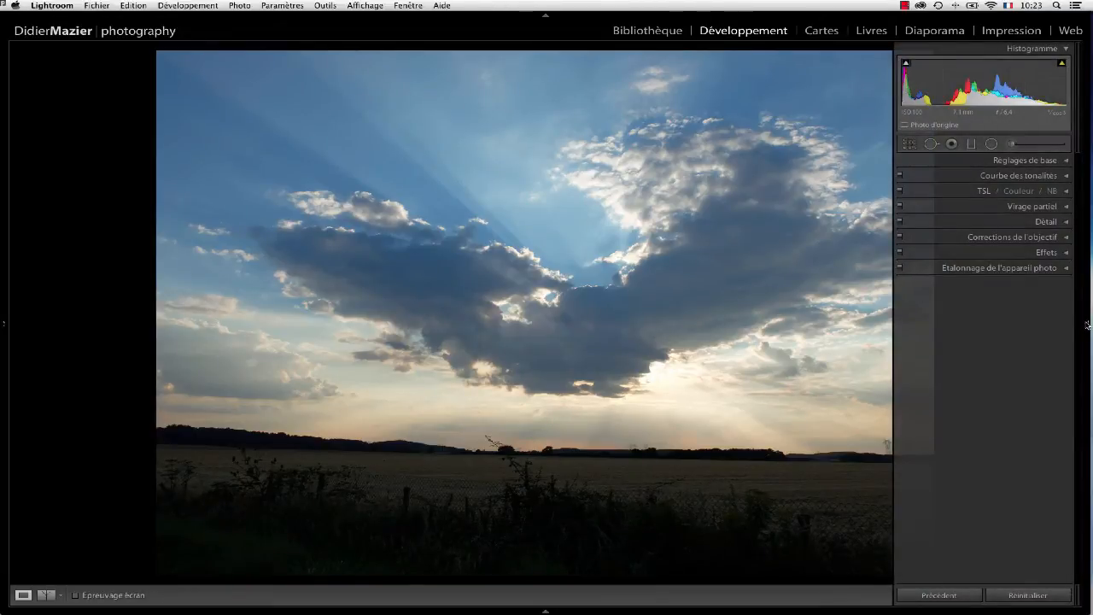
{"action": "left_click", "coordinate": [1065, 238]}
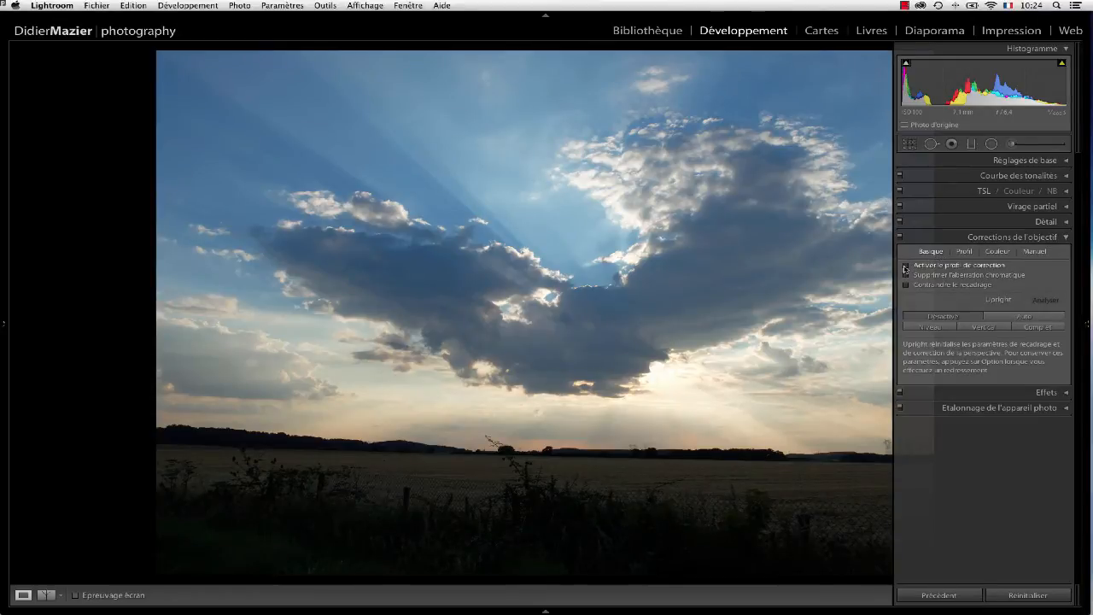
{"action": "left_click", "coordinate": [907, 275]}
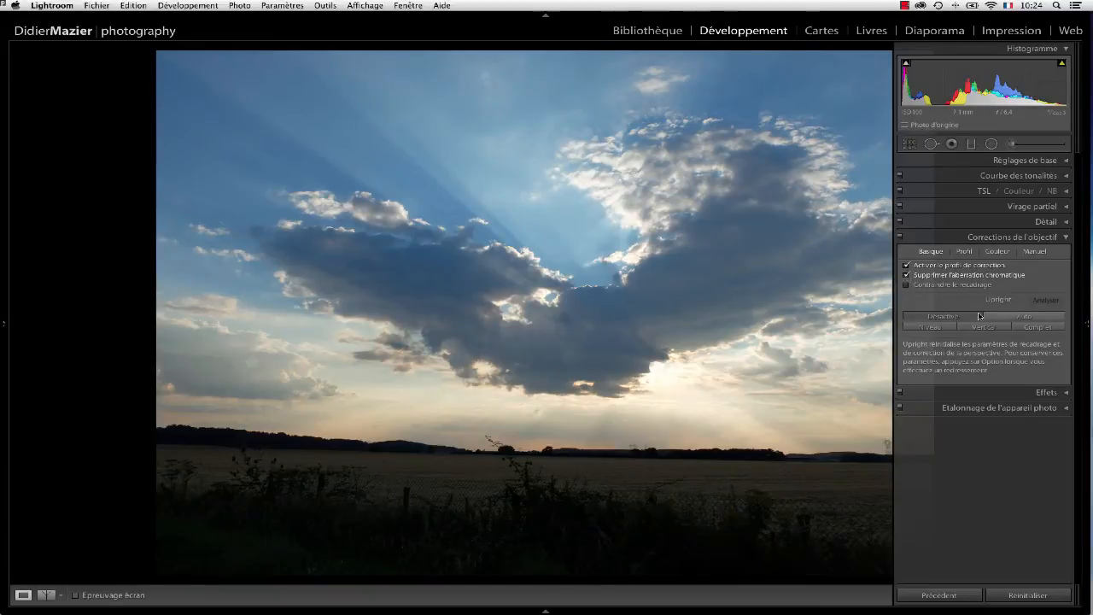
{"action": "left_click", "coordinate": [1051, 319]}
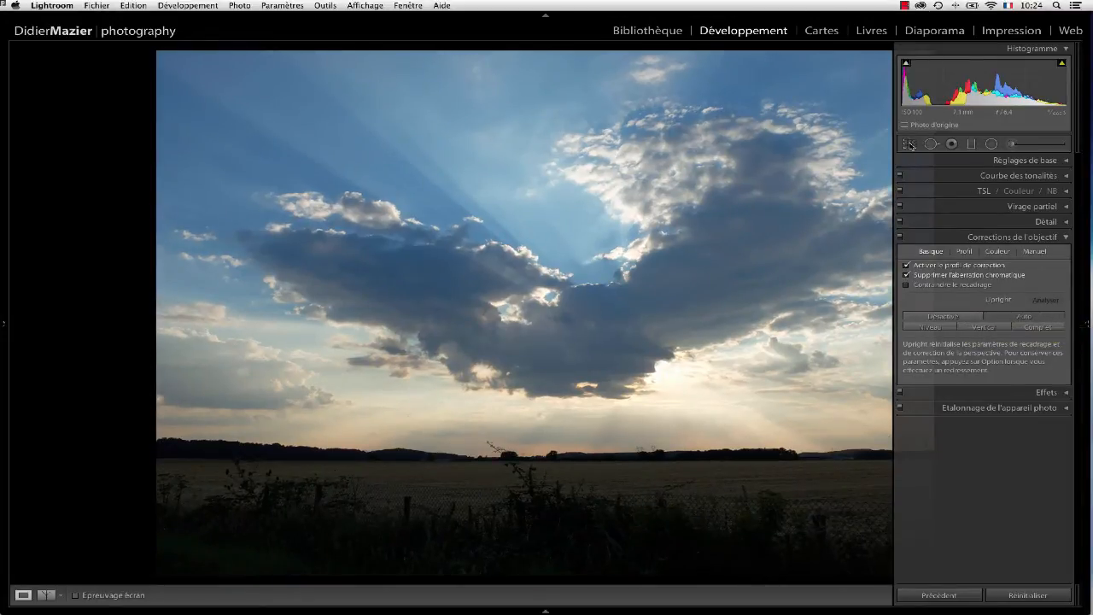
Crop the dark field and horizon off the bottom of the photo, keeping only the sky
{"action": "left_click", "coordinate": [909, 145]}
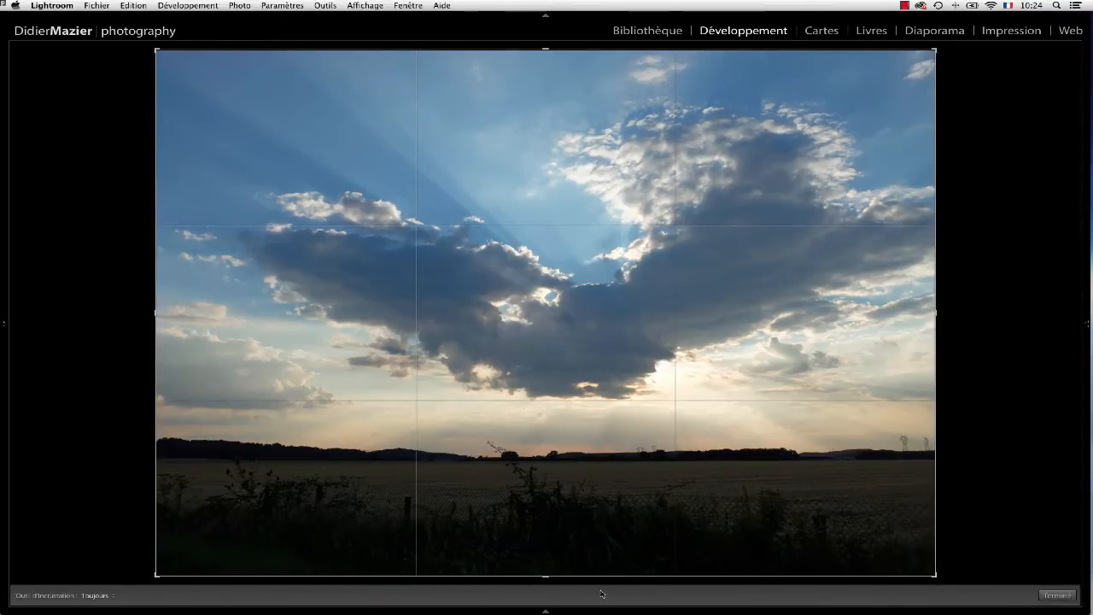
{"action": "left_click_drag", "start_coordinate": [545, 576], "coordinate": [541, 503]}
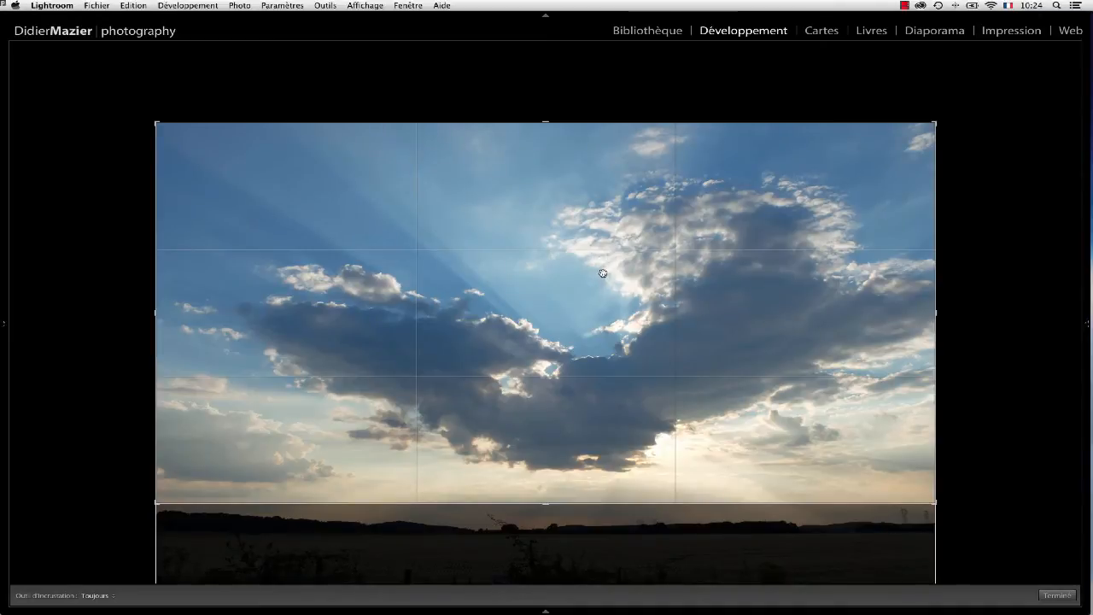
{"action": "key", "text": "Return"}
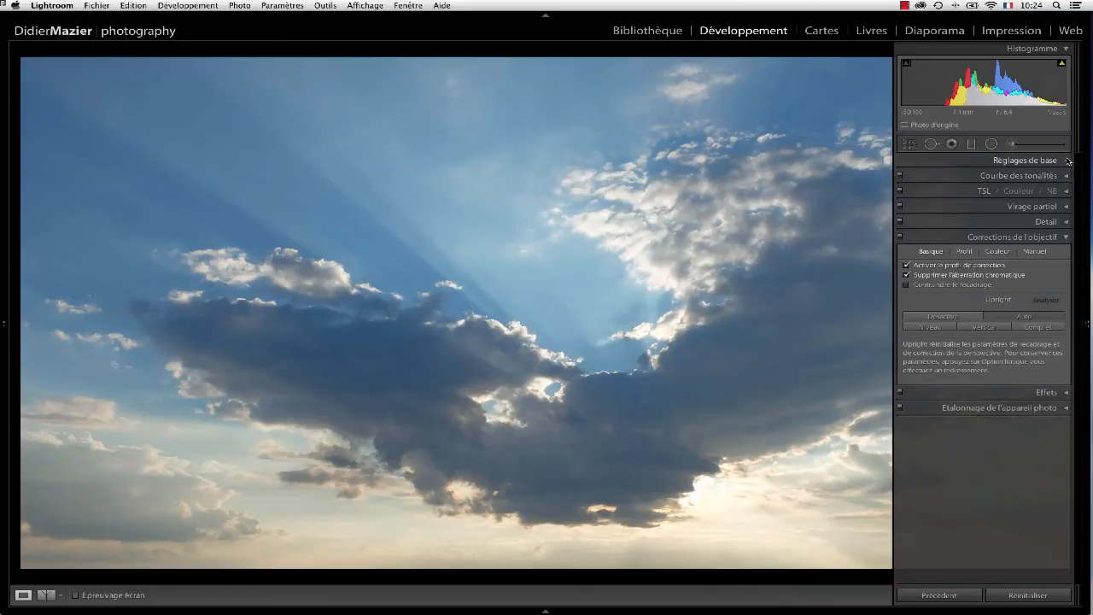
Expand the basic settings and the tone curve, leaving the basic tone values at zero
{"action": "left_click", "coordinate": [1068, 161]}
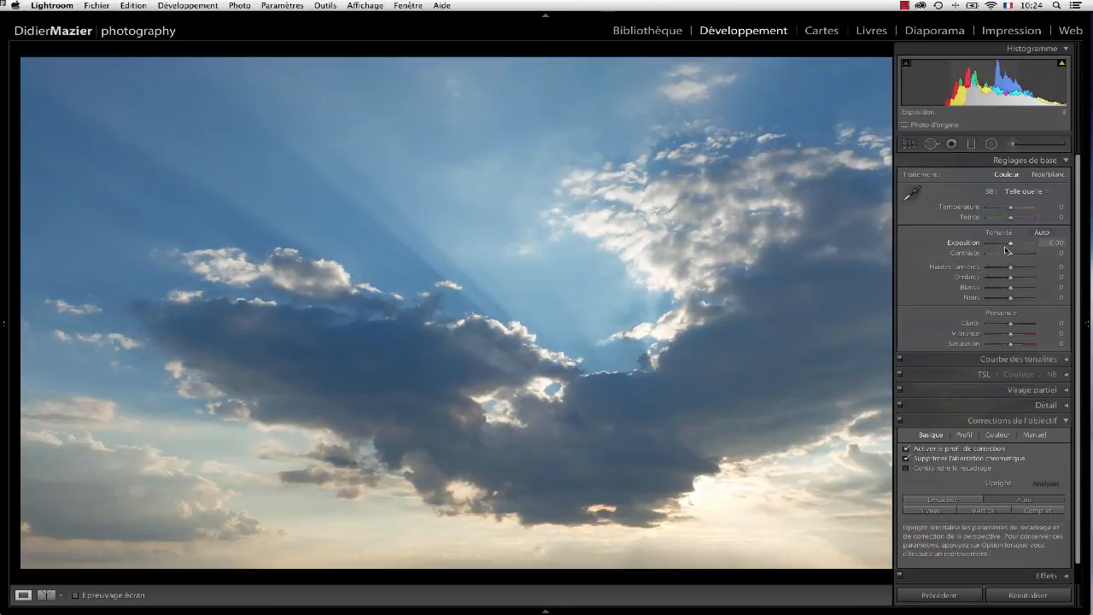
{"action": "mouse_move", "coordinate": [1011, 246]}
{"action": "left_mouse_down"}
{"action": "mouse_move", "coordinate": [981, 247]}
{"action": "mouse_move", "coordinate": [1012, 247]}
{"action": "left_mouse_up"}
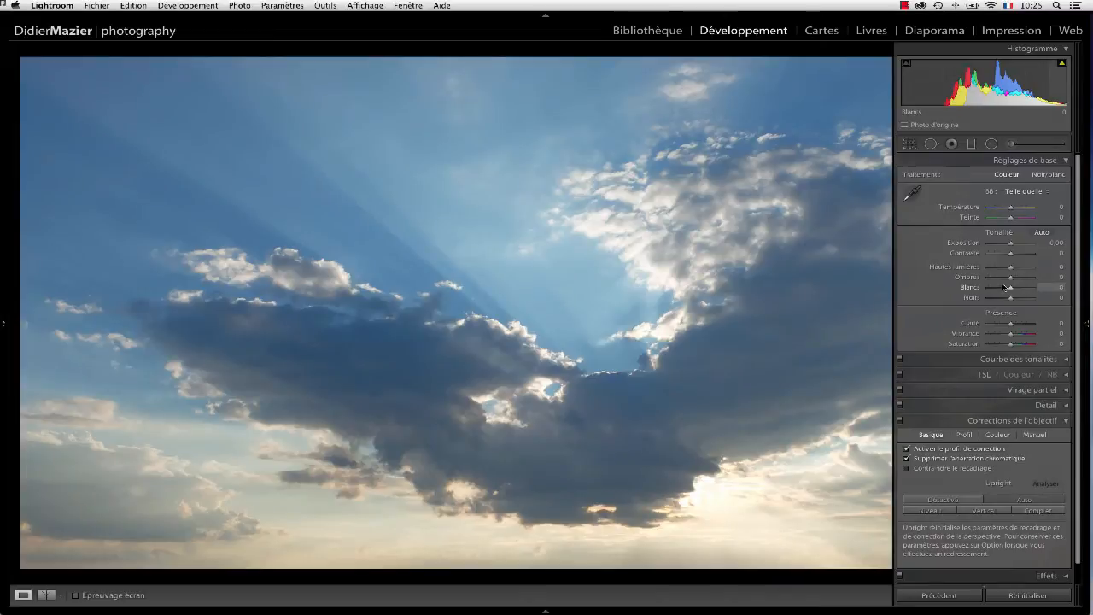
{"action": "scroll", "coordinate": [1004, 287], "scroll_direction": "down", "scroll_amount": 1}
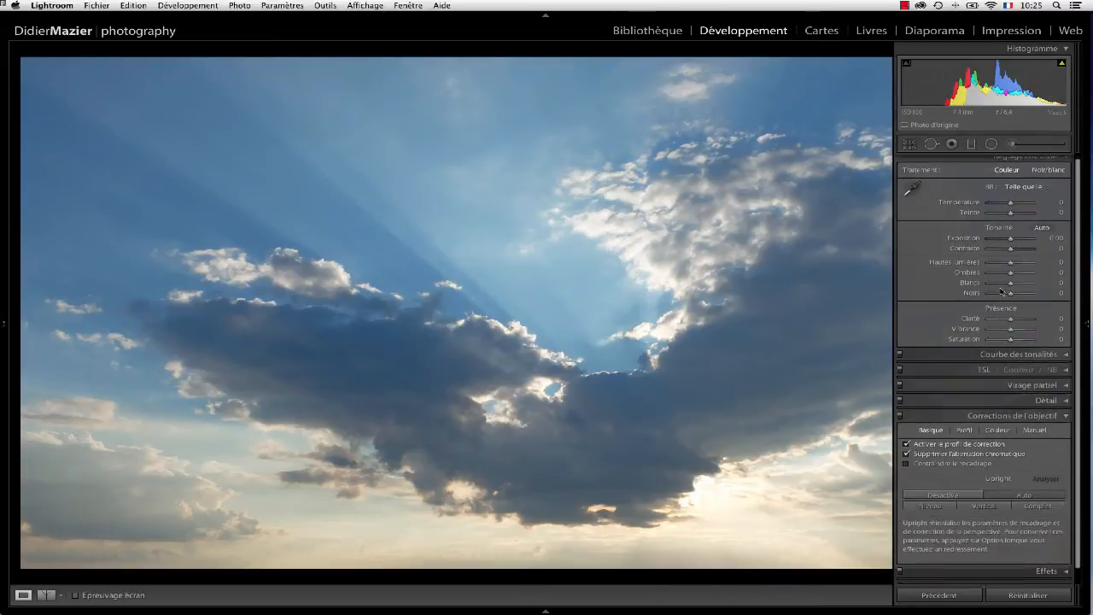
{"action": "scroll", "coordinate": [1002, 291], "scroll_direction": "down", "scroll_amount": 1}
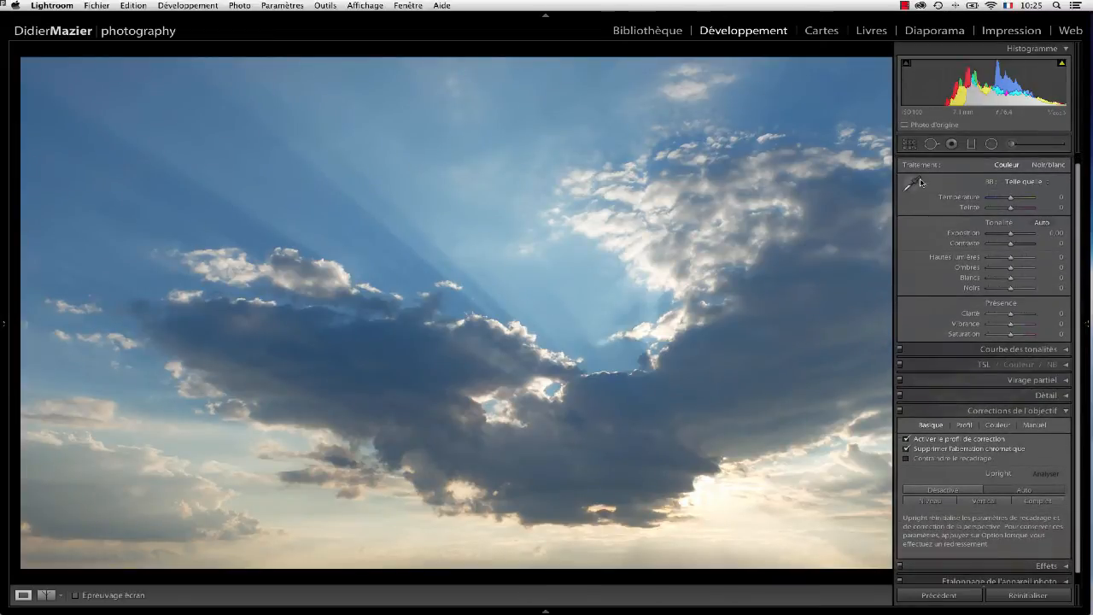
{"action": "left_click", "coordinate": [1059, 348]}
{"action": "scroll", "coordinate": [1056, 386], "scroll_direction": "down", "scroll_amount": 5}
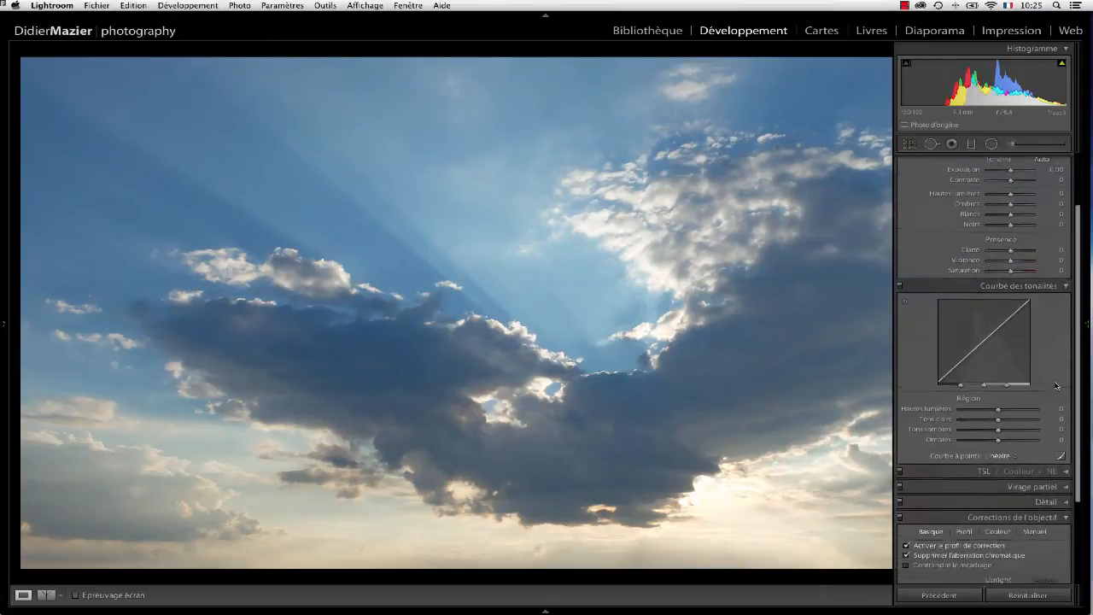
{"action": "scroll", "coordinate": [1056, 386], "scroll_direction": "down", "scroll_amount": 3}
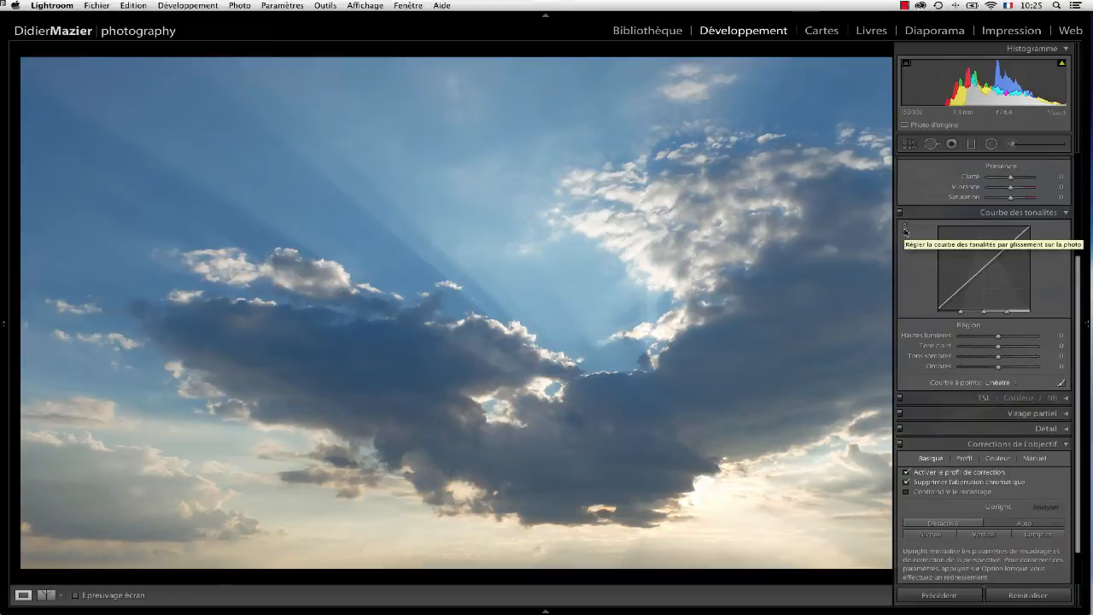
Try to lower Tons clairs to -56 by adjusting the tone curve directly on the blue sky
{"action": "left_click", "coordinate": [904, 228]}
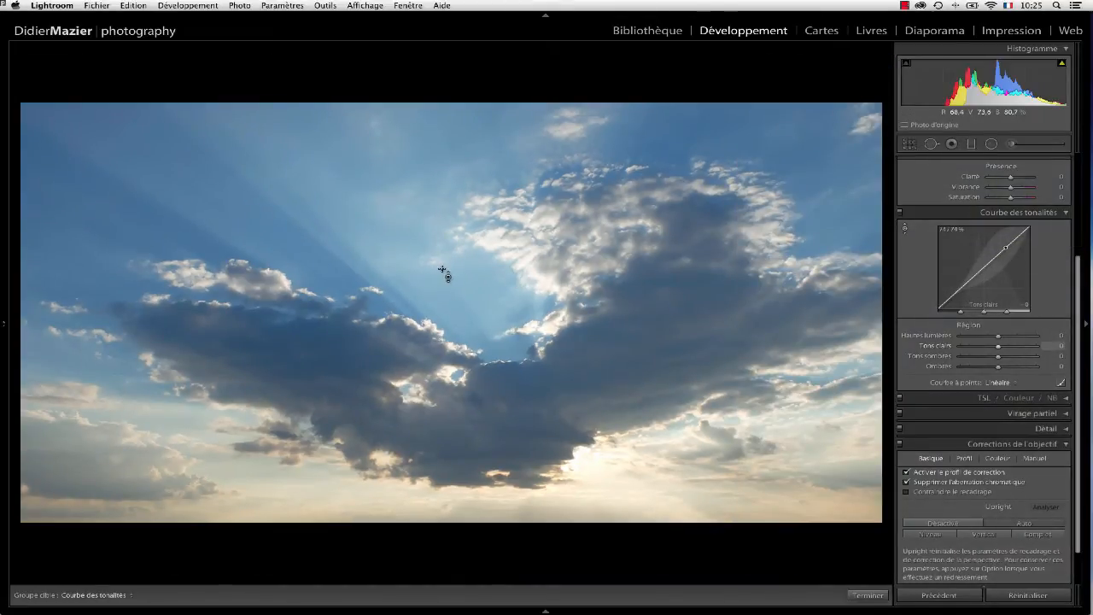
{"action": "left_click_drag", "start_coordinate": [441, 266], "coordinate": [442, 271]}
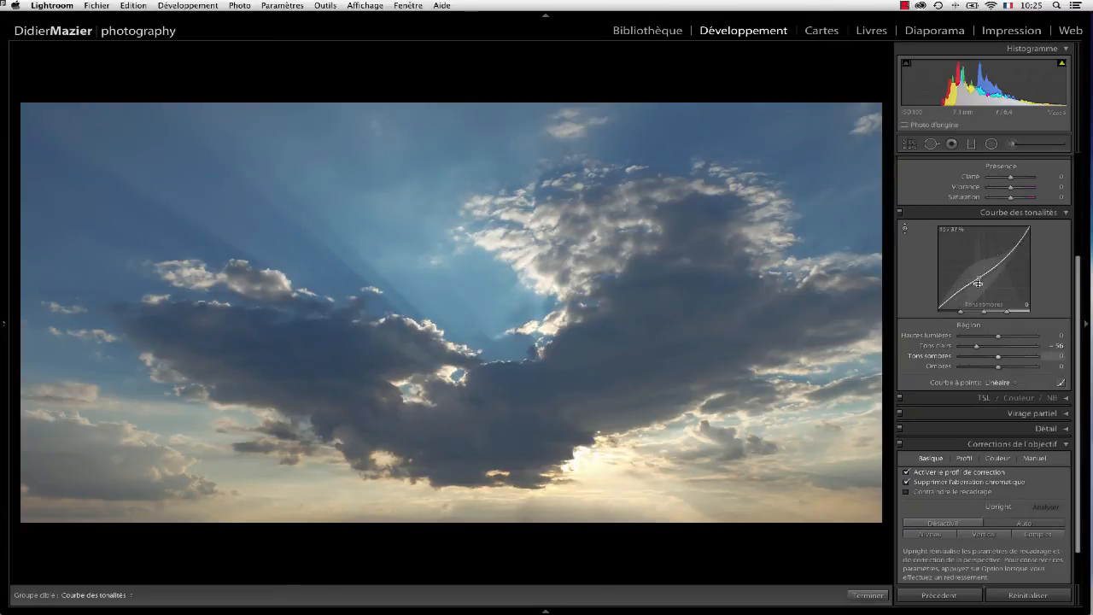
{"action": "left_click", "coordinate": [939, 595]}
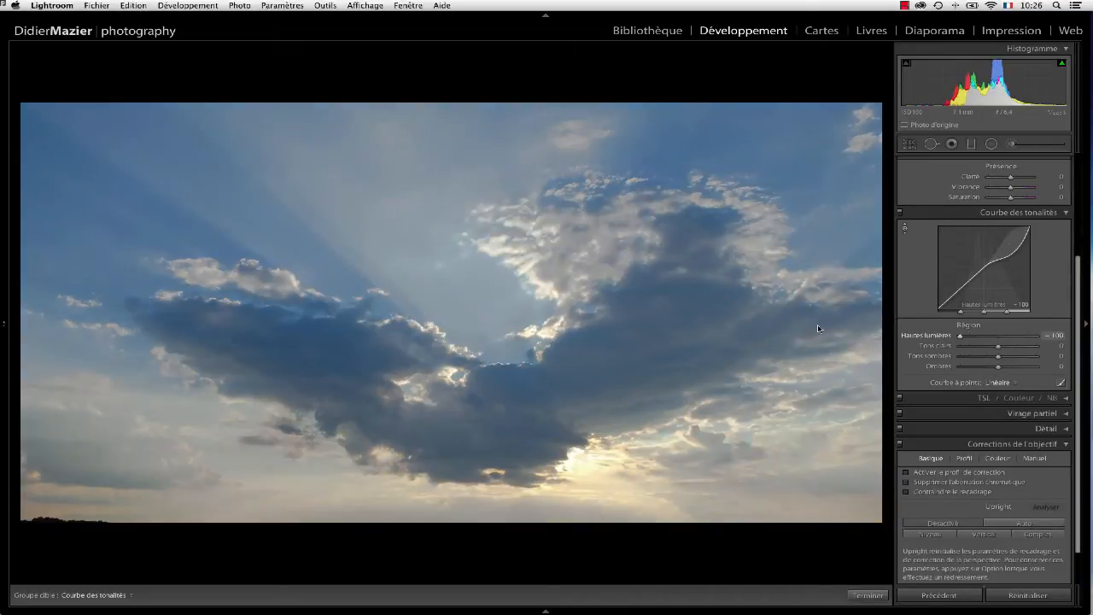
Set the tone curve's Hautes lumières to +56 to brighten the sky's lightest areas
{"action": "left_click_drag", "start_coordinate": [997, 336], "coordinate": [1045, 340]}
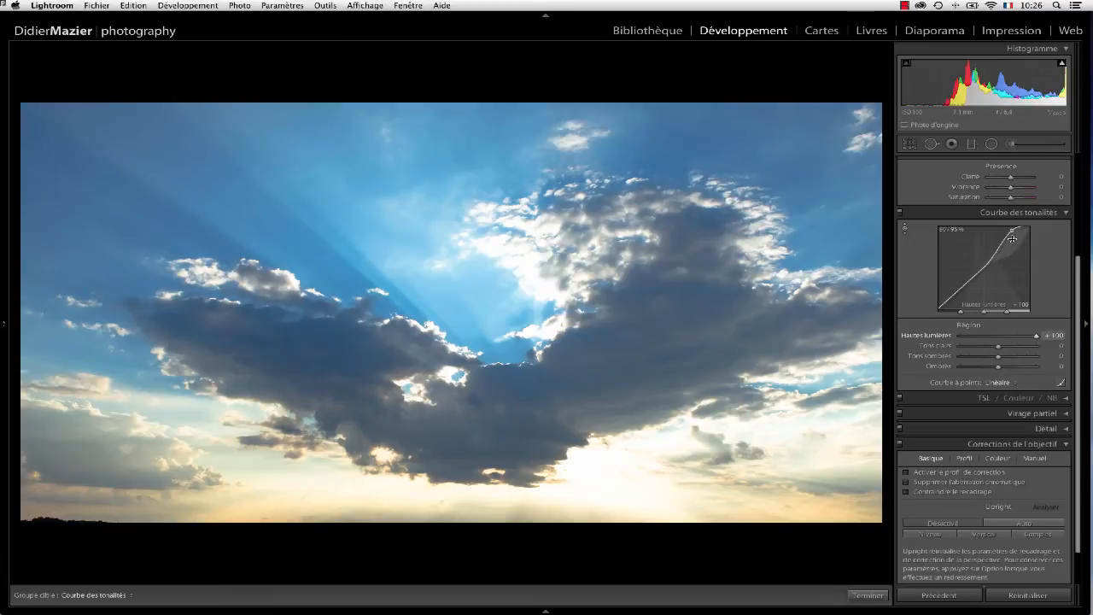
{"action": "left_click_drag", "start_coordinate": [1035, 335], "coordinate": [1068, 340]}
{"action": "left_click_drag", "start_coordinate": [1036, 337], "coordinate": [1022, 340]}
{"action": "left_click_drag", "start_coordinate": [1026, 338], "coordinate": [1018, 340]}
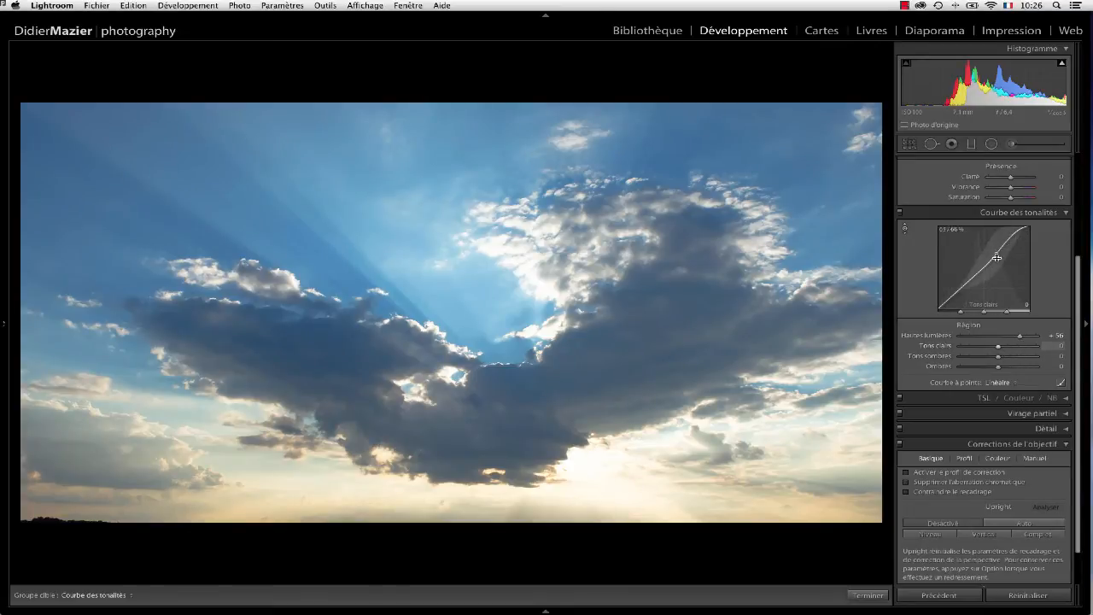
Darken the tone curve's other regions: Tons clairs -10, Tons sombres -26 and Ombres -46
{"action": "left_click", "coordinate": [1010, 348]}
{"action": "mouse_move", "coordinate": [1007, 348]}
{"action": "left_mouse_down"}
{"action": "mouse_move", "coordinate": [1022, 349]}
{"action": "mouse_move", "coordinate": [970, 355]}
{"action": "mouse_move", "coordinate": [995, 353]}
{"action": "left_mouse_up"}
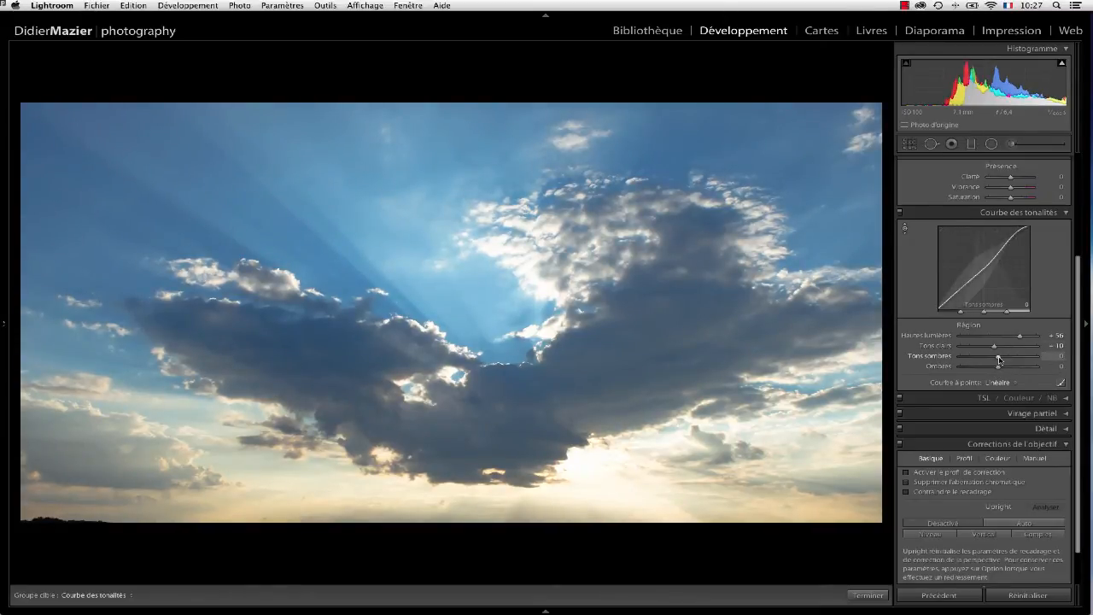
{"action": "mouse_move", "coordinate": [999, 359]}
{"action": "left_mouse_down"}
{"action": "mouse_move", "coordinate": [986, 372]}
{"action": "mouse_move", "coordinate": [991, 357]}
{"action": "left_mouse_up"}
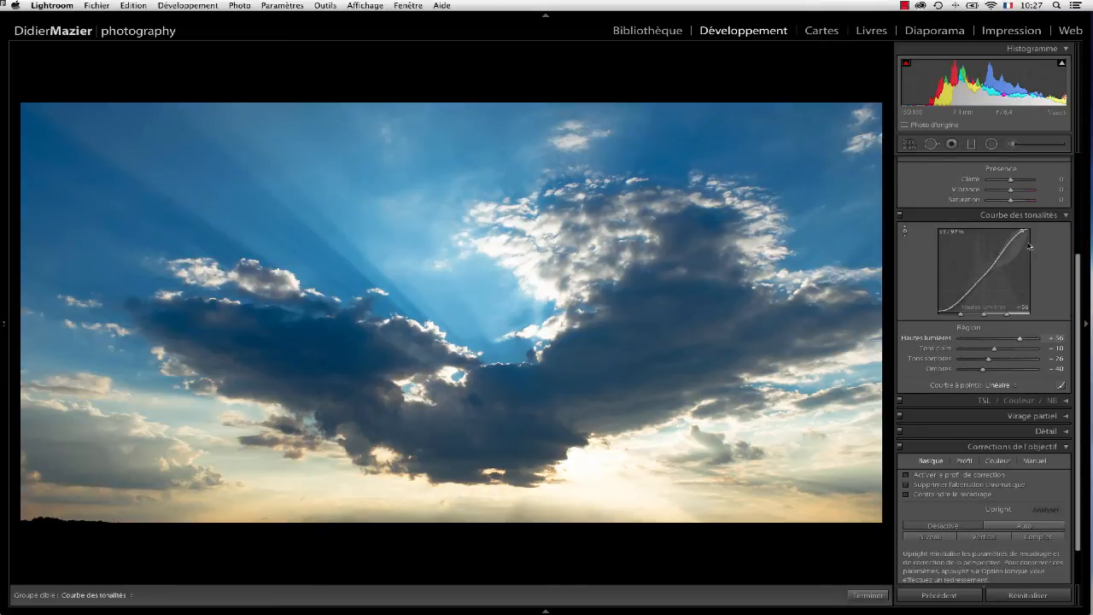
{"action": "left_click", "coordinate": [960, 375]}
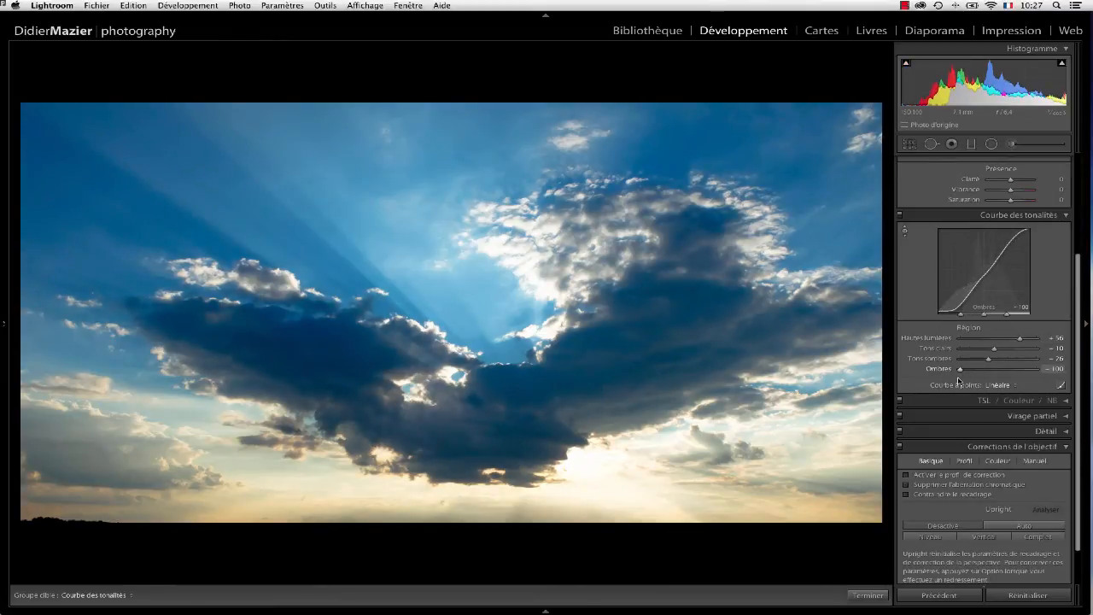
{"action": "left_click_drag", "start_coordinate": [961, 377], "coordinate": [979, 374]}
Raise the Saturation to +31 and set the tone curve's Tons clairs to -12
{"action": "left_click_drag", "start_coordinate": [1080, 300], "coordinate": [1072, 180]}
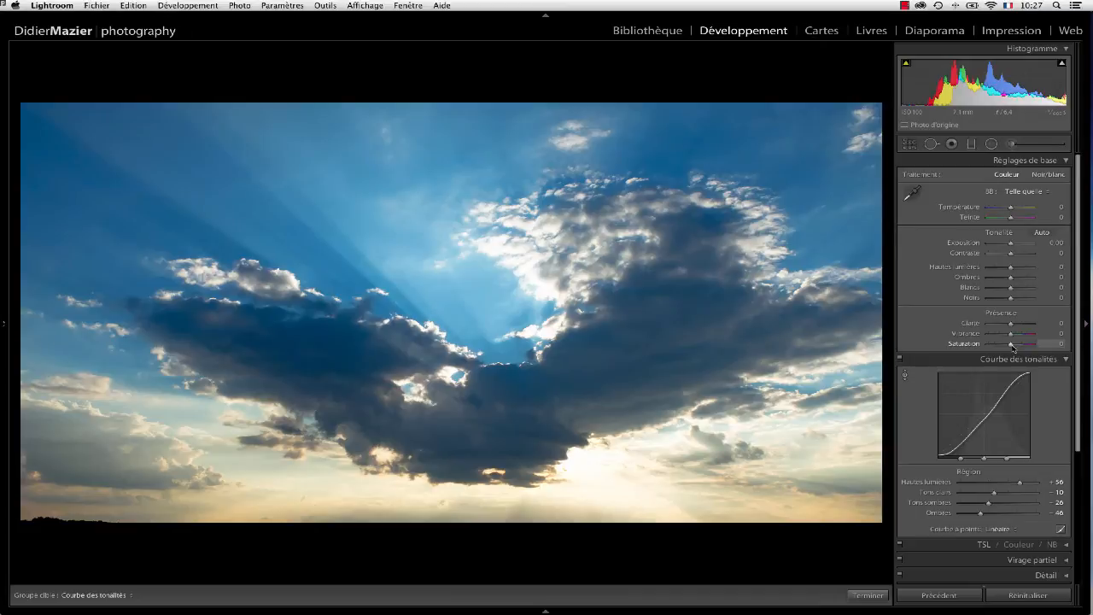
{"action": "mouse_move", "coordinate": [1012, 343]}
{"action": "left_mouse_down"}
{"action": "mouse_move", "coordinate": [1045, 347]}
{"action": "mouse_move", "coordinate": [1017, 347]}
{"action": "left_mouse_up"}
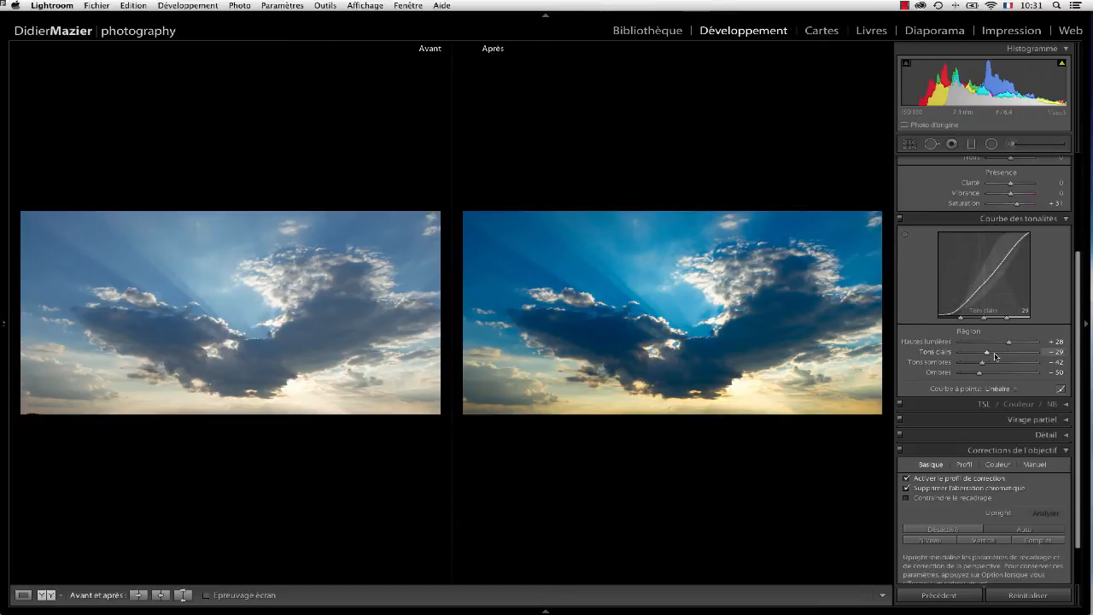
{"action": "left_click_drag", "start_coordinate": [987, 353], "coordinate": [993, 355]}
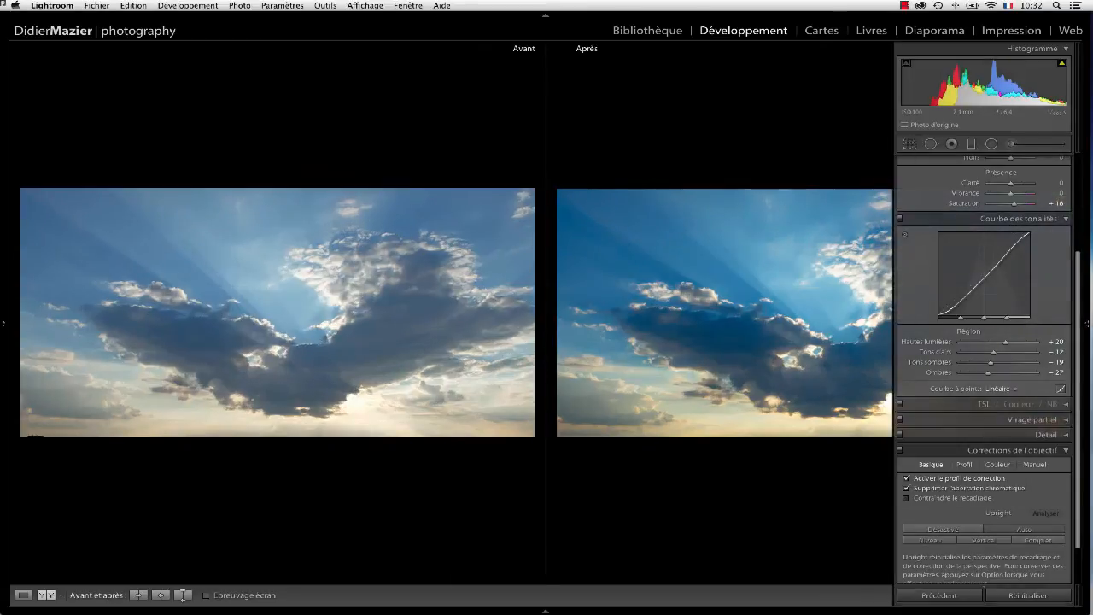
Reduce the noise in the clouds, checking at close range, with Luminance noise reduction at 30 and Couleur at 17
{"action": "left_click", "coordinate": [789, 317]}
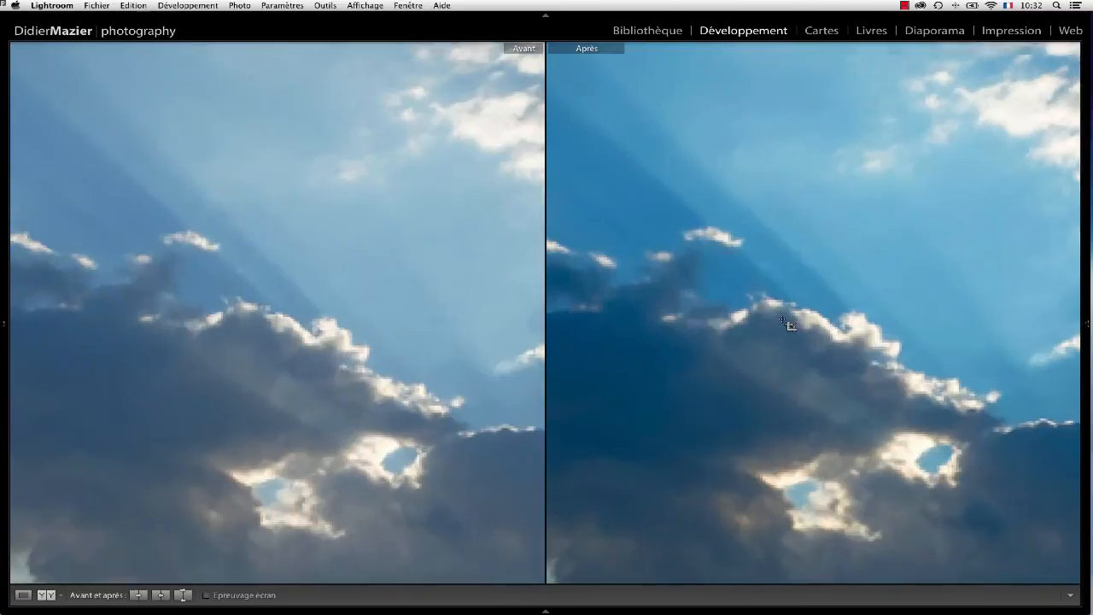
{"action": "left_click", "coordinate": [24, 596]}
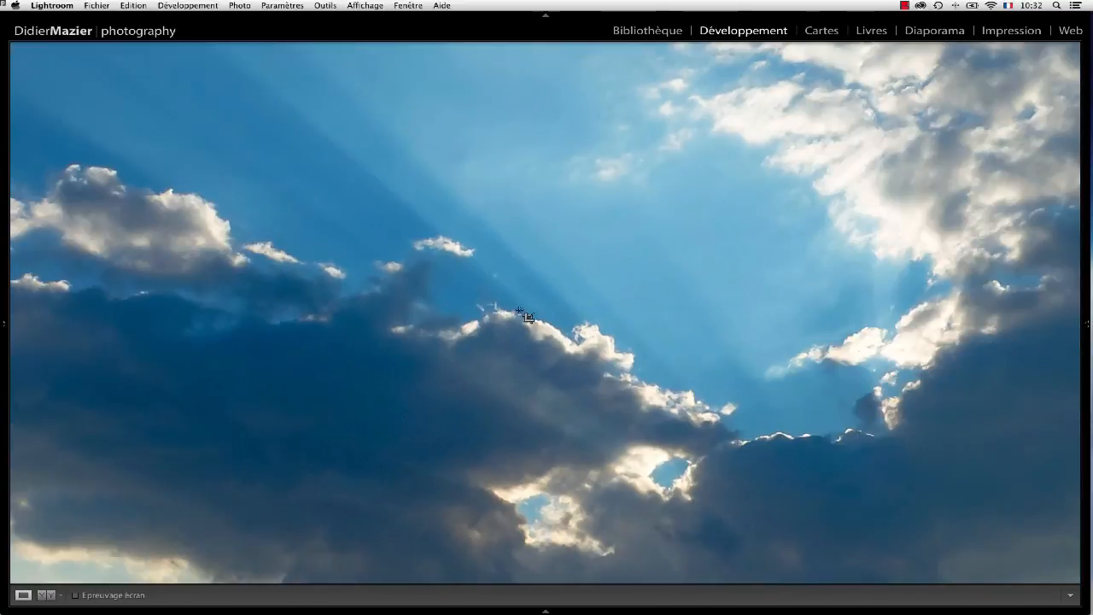
{"action": "left_click_drag", "start_coordinate": [547, 375], "coordinate": [523, 262]}
{"action": "left_click_drag", "start_coordinate": [873, 427], "coordinate": [836, 295]}
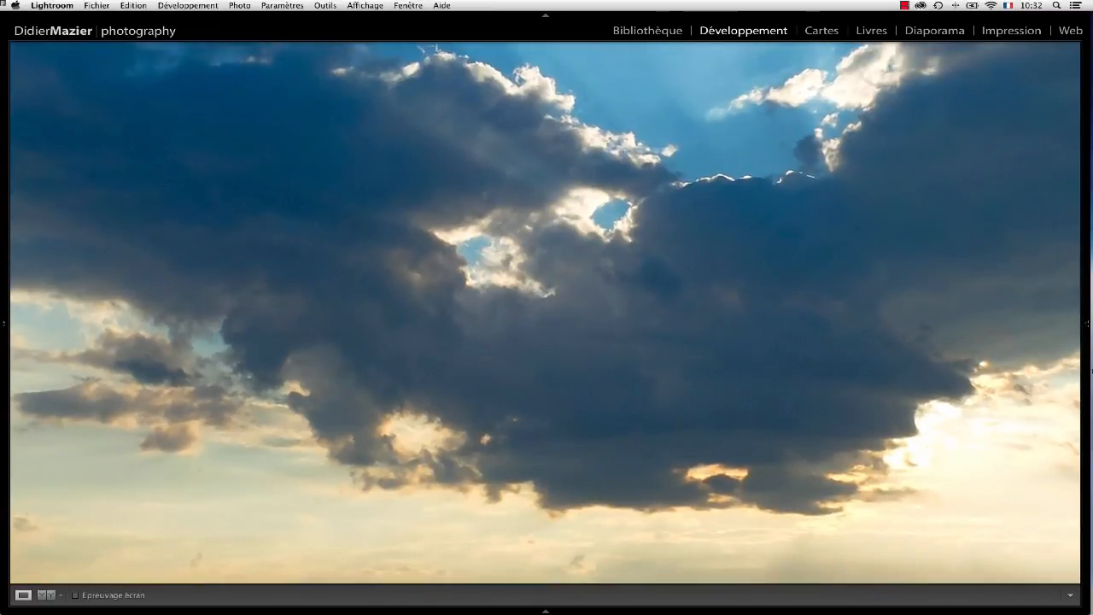
{"action": "left_click", "coordinate": [1064, 436]}
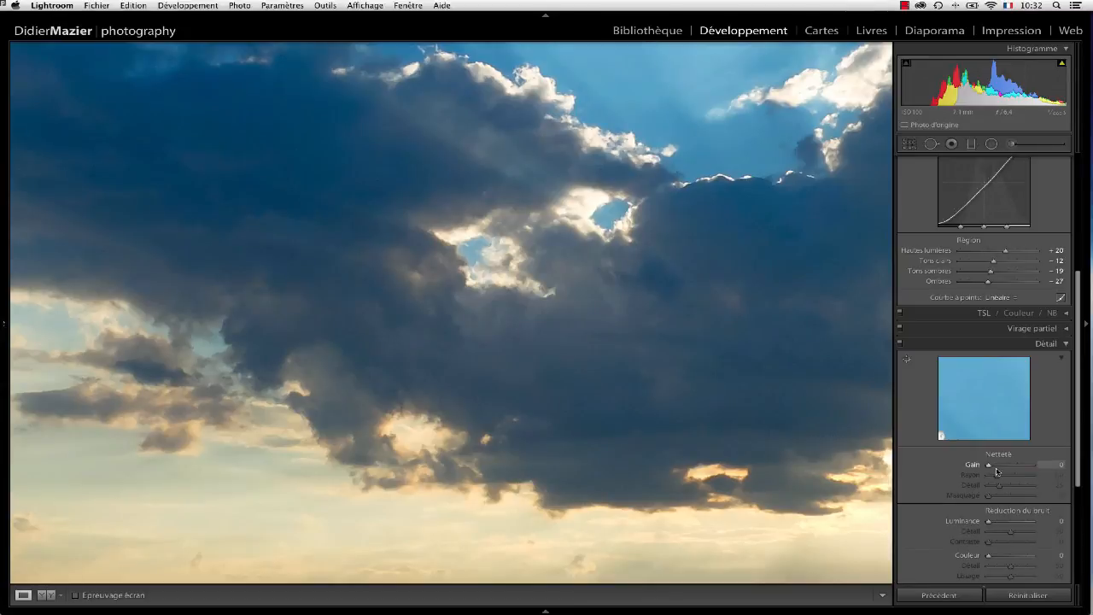
{"action": "scroll", "coordinate": [995, 475], "scroll_direction": "down", "scroll_amount": 2}
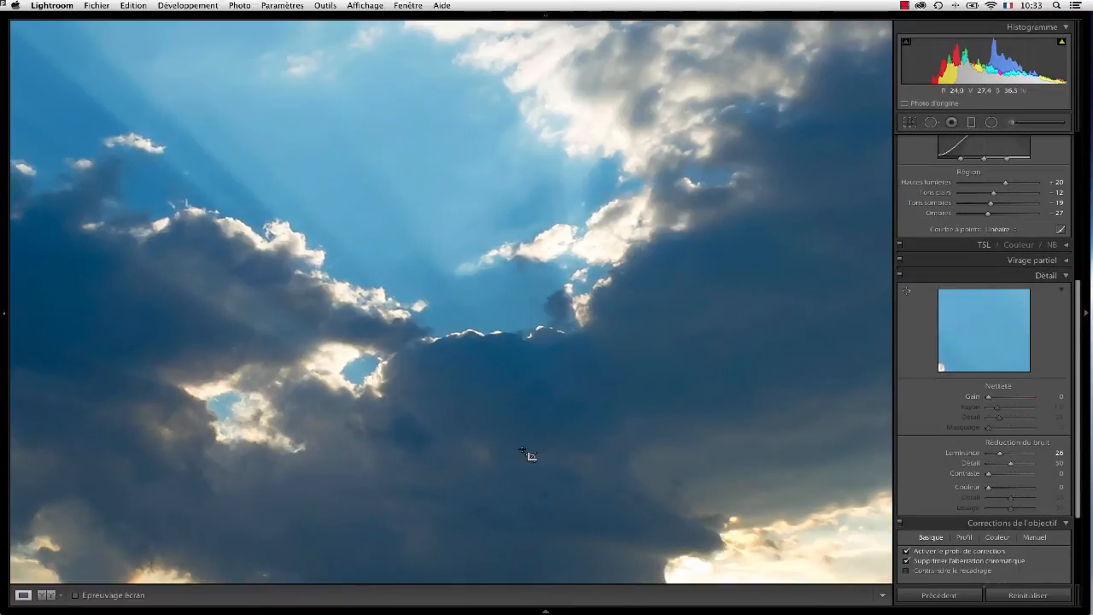
{"action": "left_click_drag", "start_coordinate": [999, 454], "coordinate": [1006, 454]}
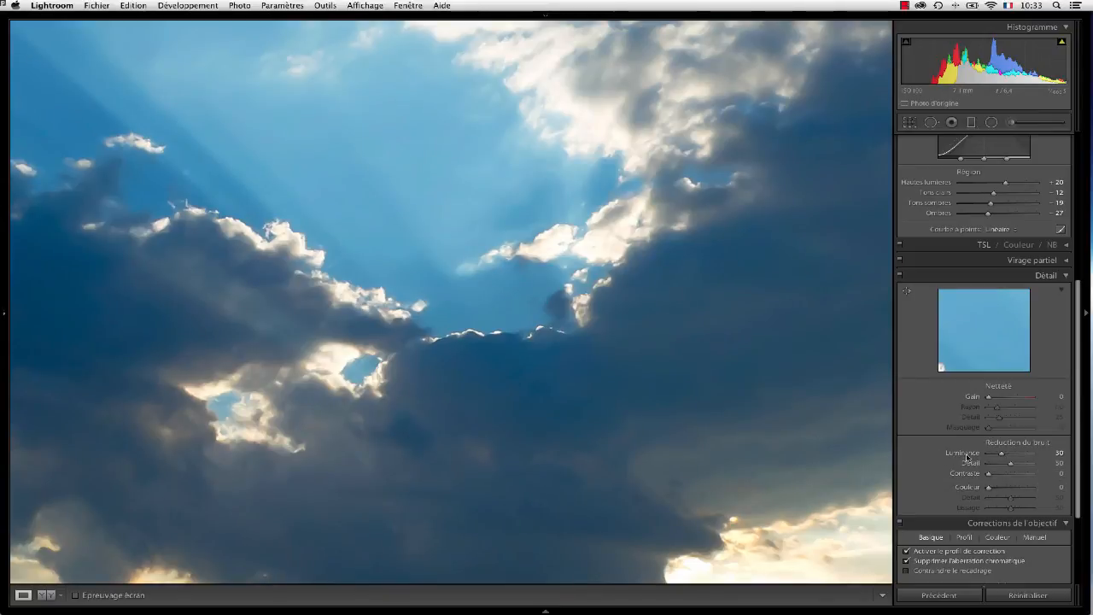
{"action": "left_click", "coordinate": [1003, 490]}
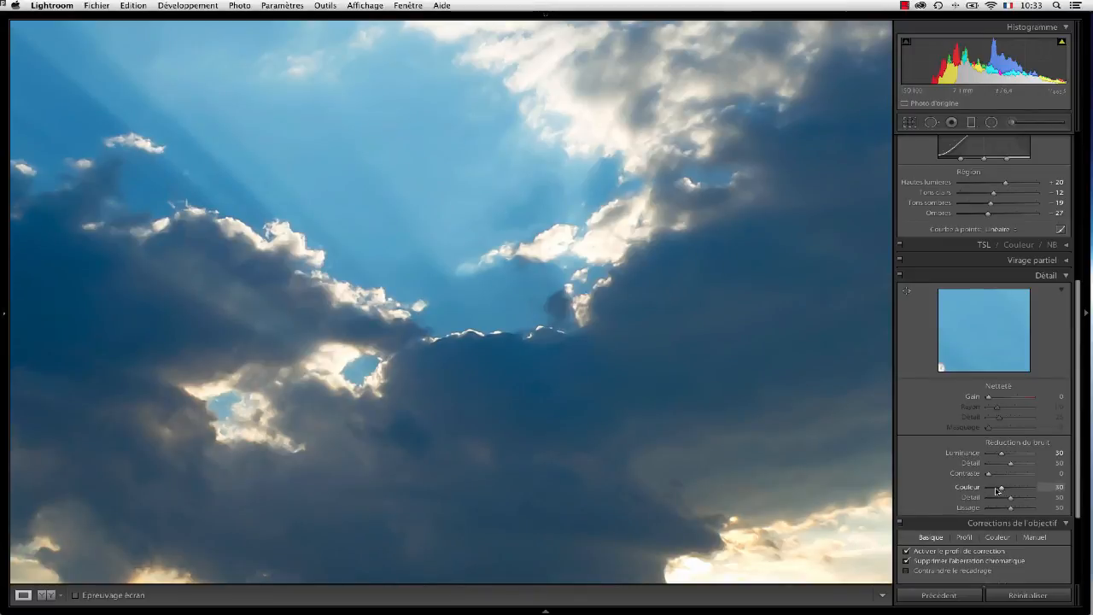
{"action": "left_click_drag", "start_coordinate": [996, 490], "coordinate": [993, 490]}
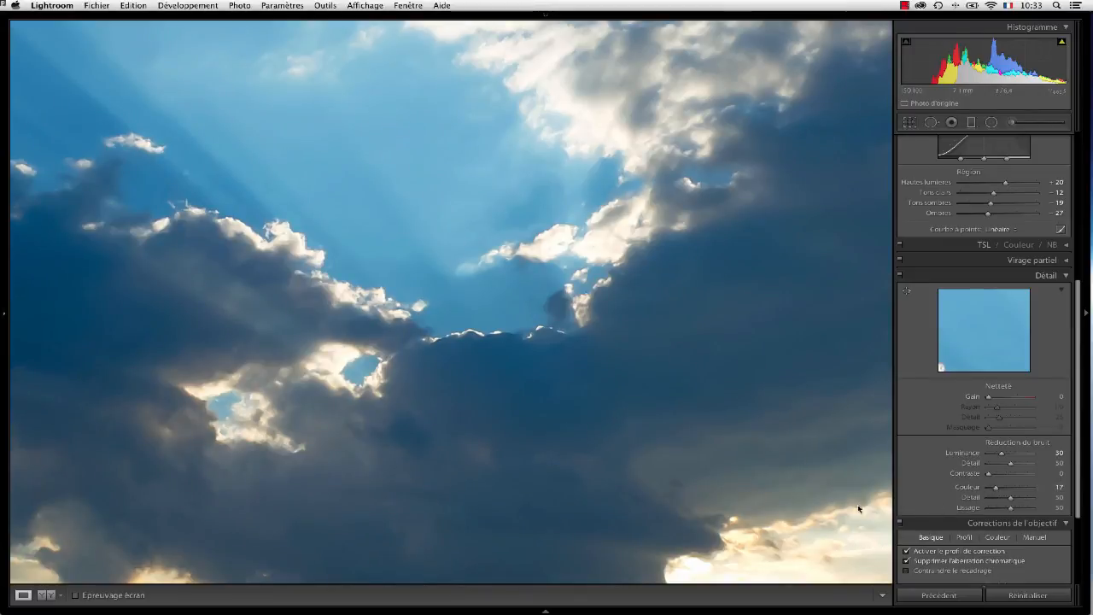
Compare the whole photo before and after the edits side by side, with the adjustment settings hidden
{"action": "left_click", "coordinate": [474, 422]}
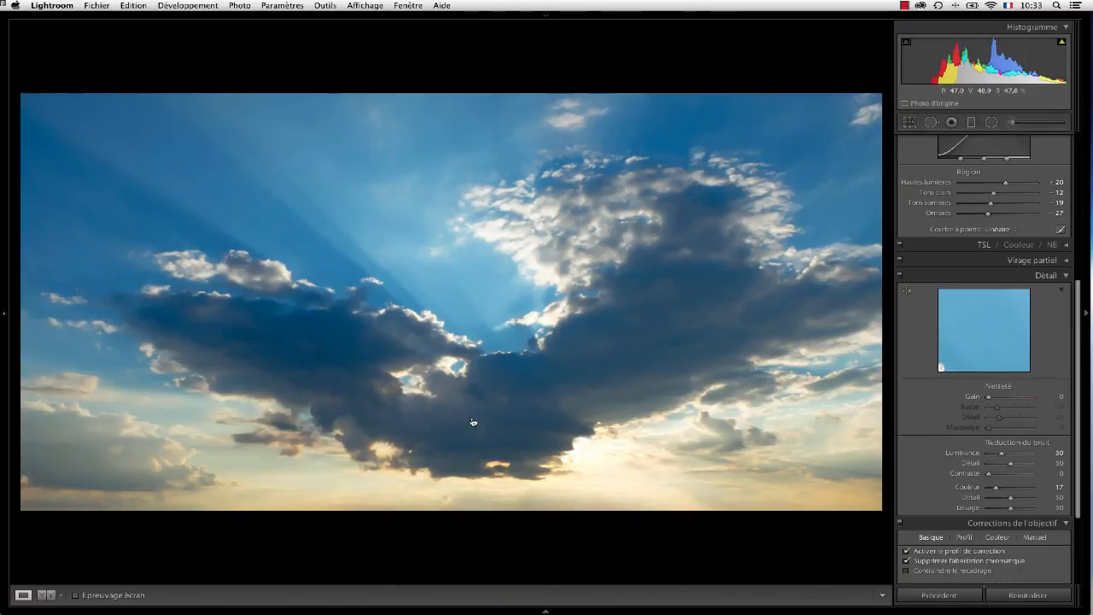
{"action": "left_click", "coordinate": [46, 594]}
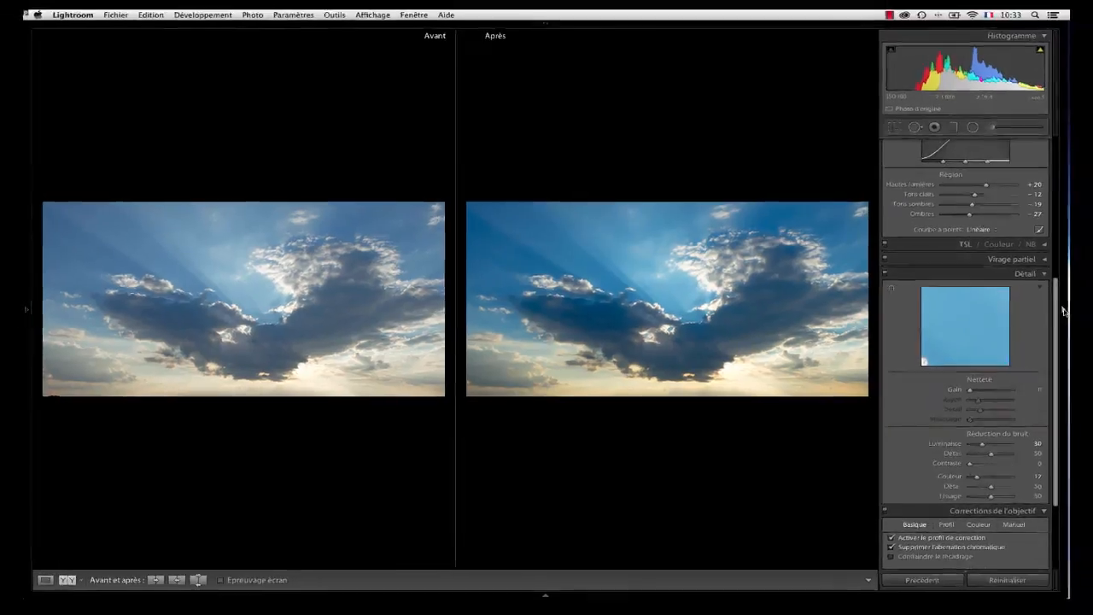
{"action": "left_click", "coordinate": [1087, 314]}
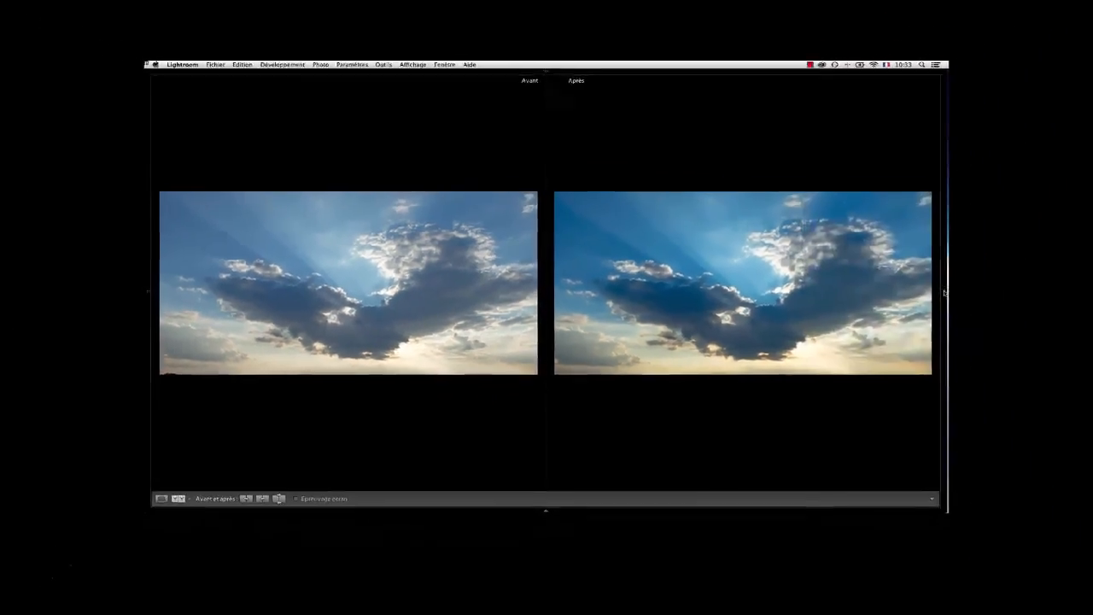